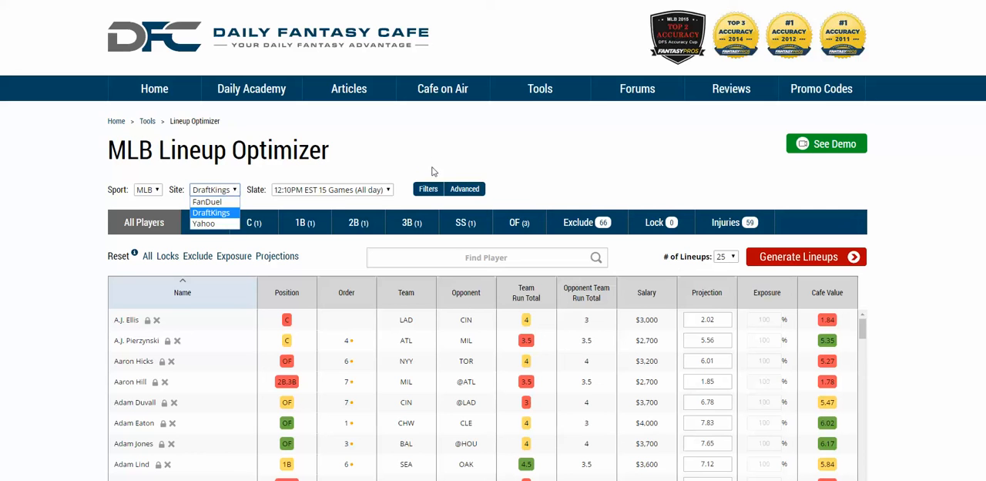
left_click(411, 151)
left_click(374, 189)
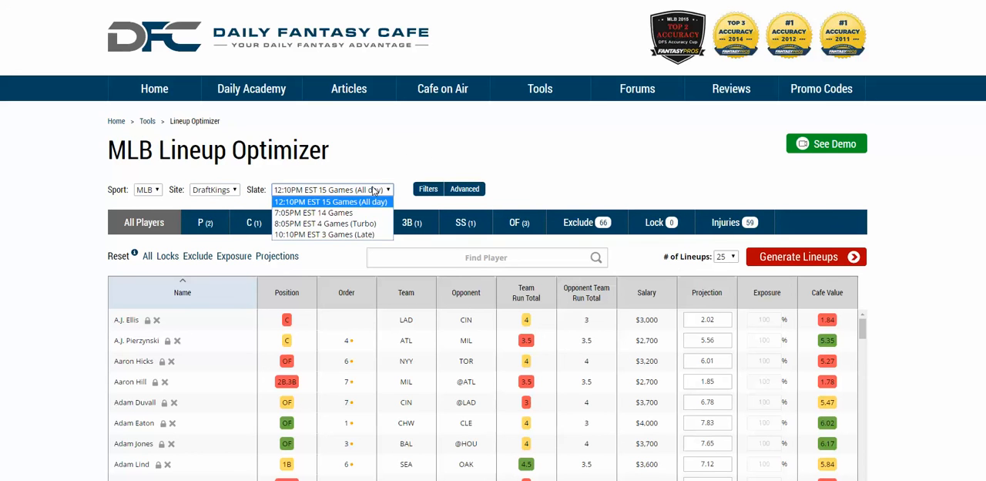
left_click(419, 164)
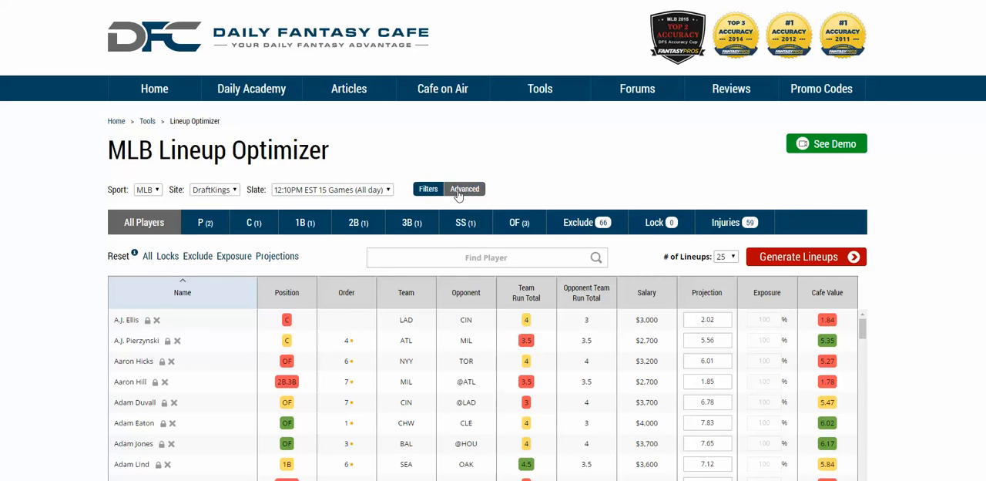
Step: Use the team filters to exclude all three 7:05pm ET games from the player pool
left_click(429, 194)
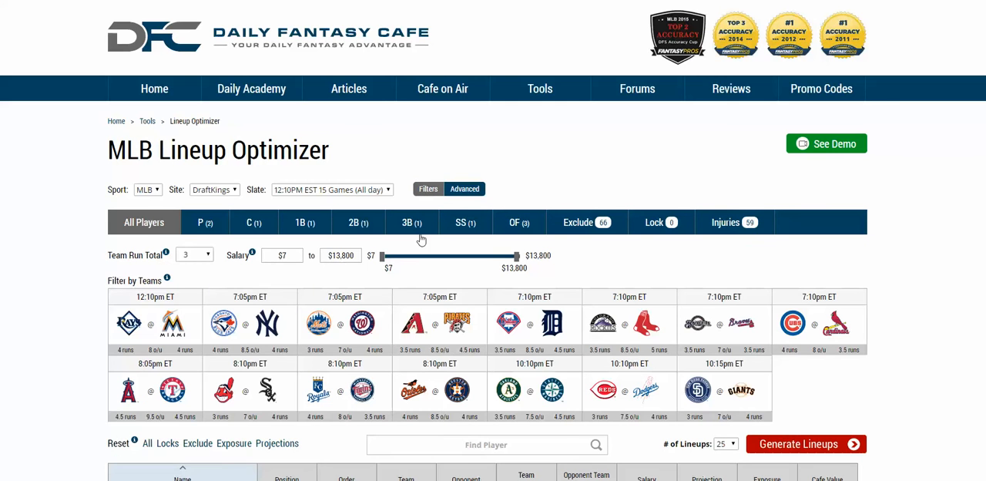
left_click(428, 191)
left_click(429, 192)
left_click(349, 298)
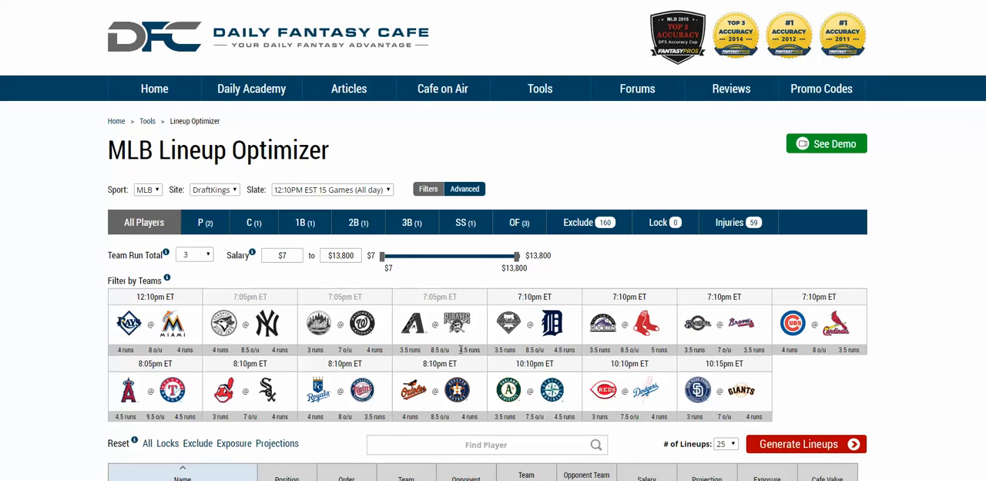
Step: Open the advanced settings and turn on Individual Player Exposure
left_click(452, 192)
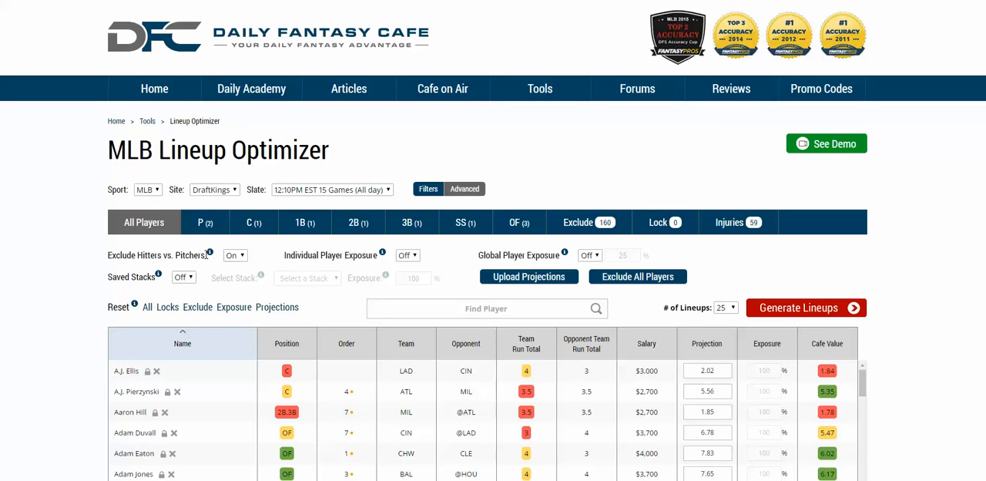
left_click_drag(206, 255, 139, 258)
left_click(141, 259)
left_click(407, 257)
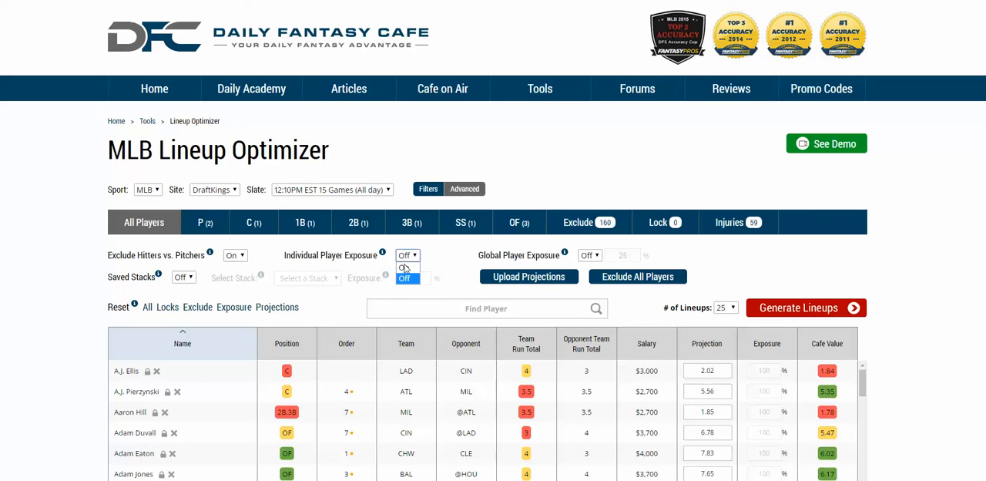
left_click(405, 268)
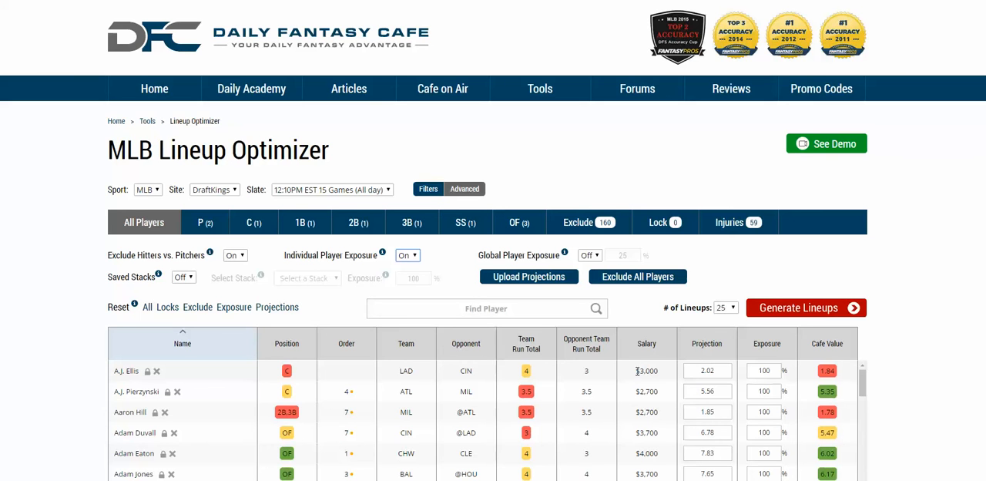
Step: Lock A.J. Ellis with 20% exposure and set the number of lineups to 10
left_click(147, 372)
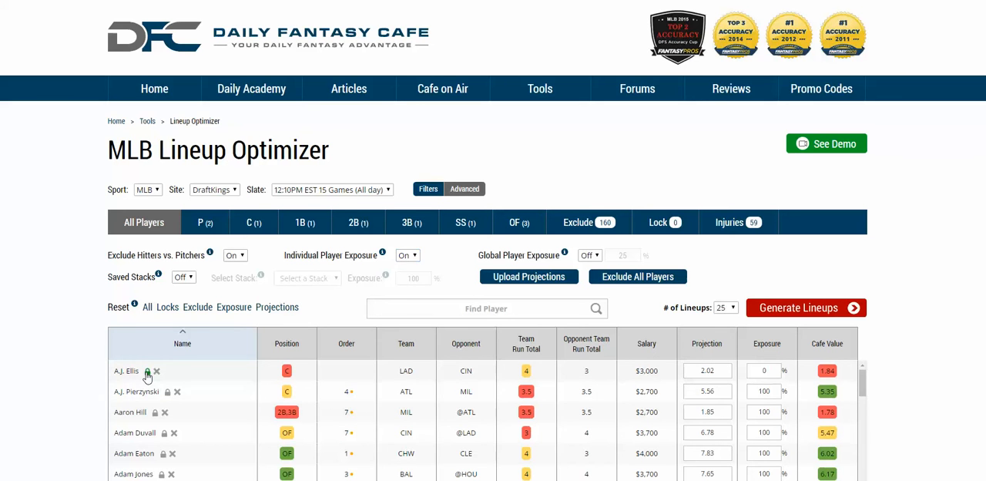
left_click(765, 371)
left_click(70, 375)
left_click(766, 371)
type("20")
left_click(825, 363)
left_click(724, 308)
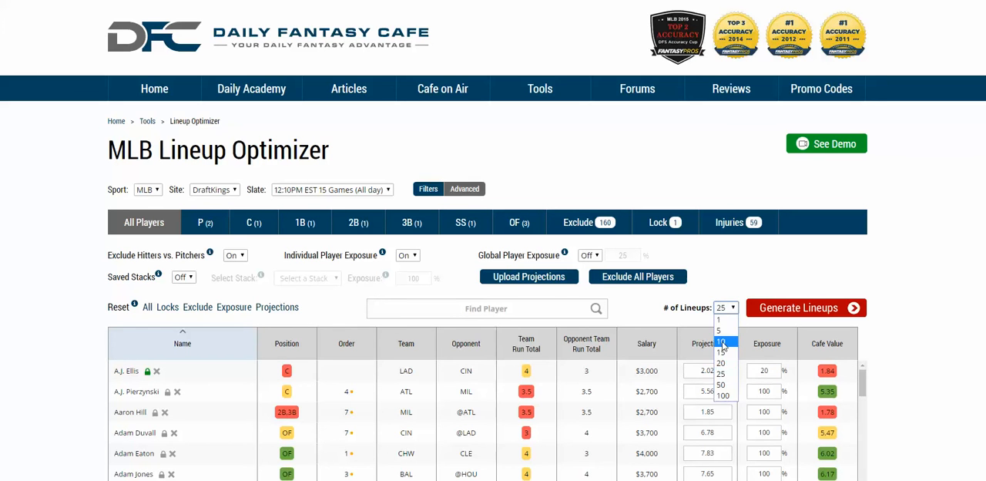
left_click(721, 340)
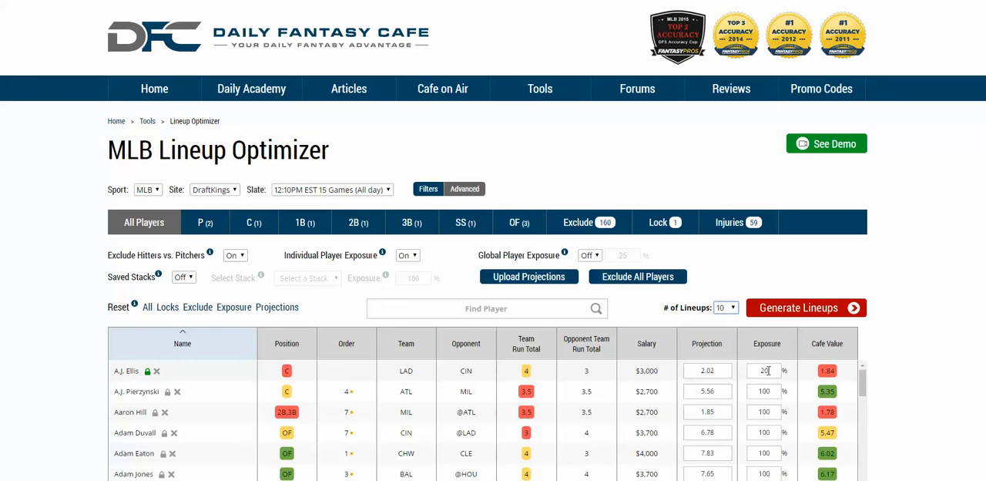
Step: Turn on Global Player Exposure and set it to 50%
left_click(589, 255)
left_click(594, 276)
double_click(630, 256)
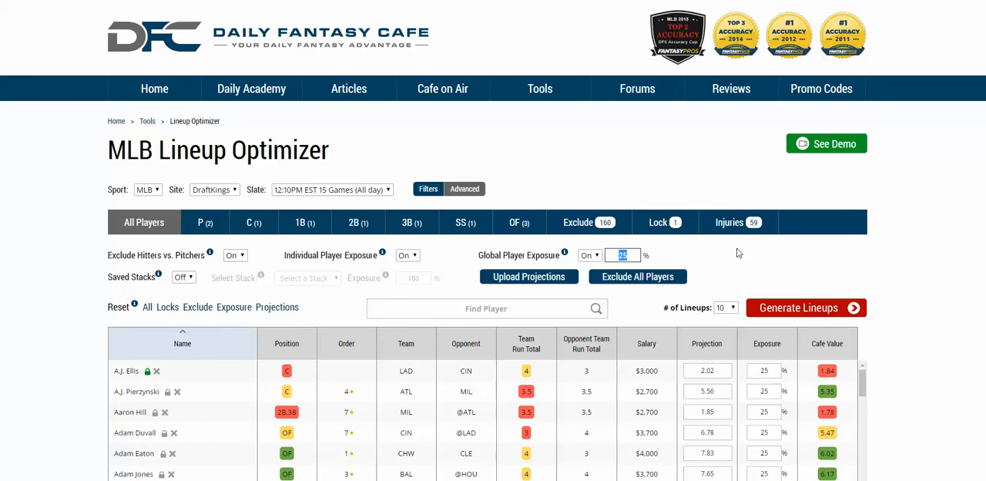
type("50")
left_click(773, 253)
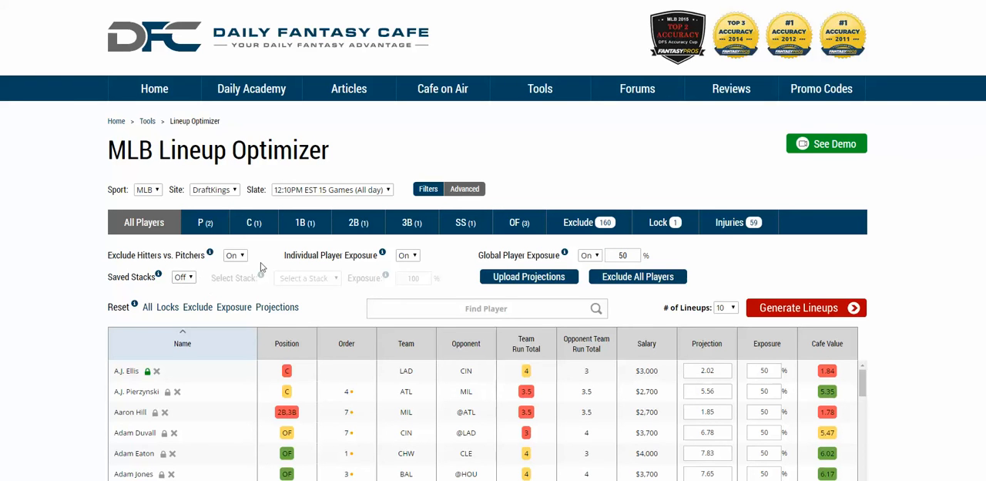
Step: Open the Stack Generator in a new browser tab, generate stacks and save DK Stack 1
mouse_move(540, 91)
right_click(543, 144)
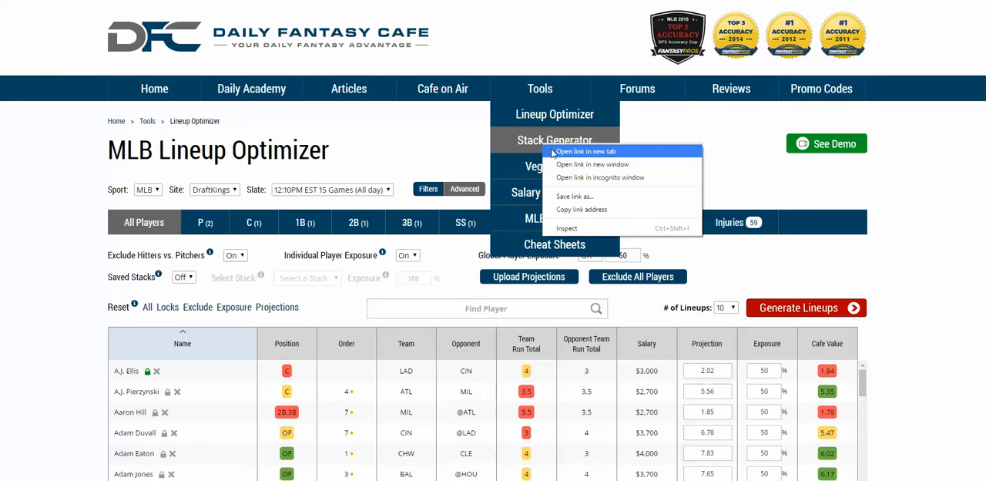
left_click(552, 151)
left_click(616, 1)
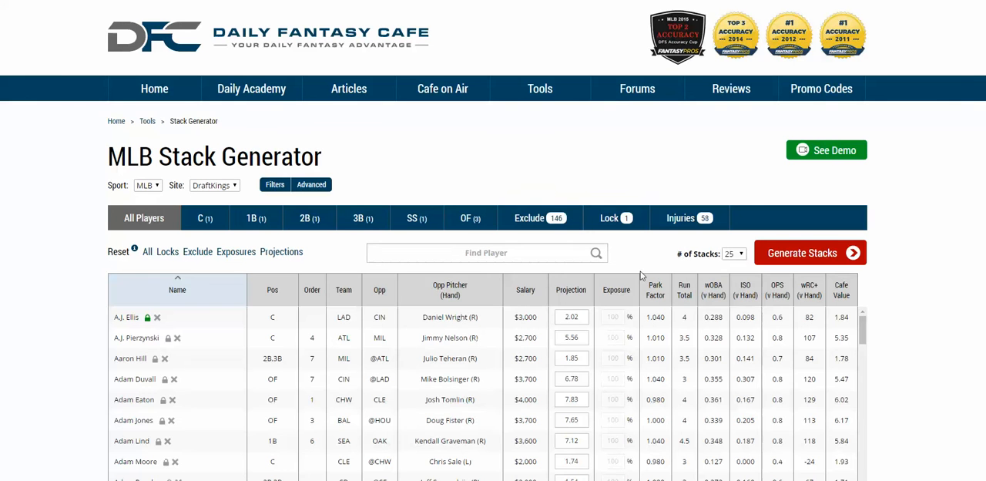
left_click(768, 253)
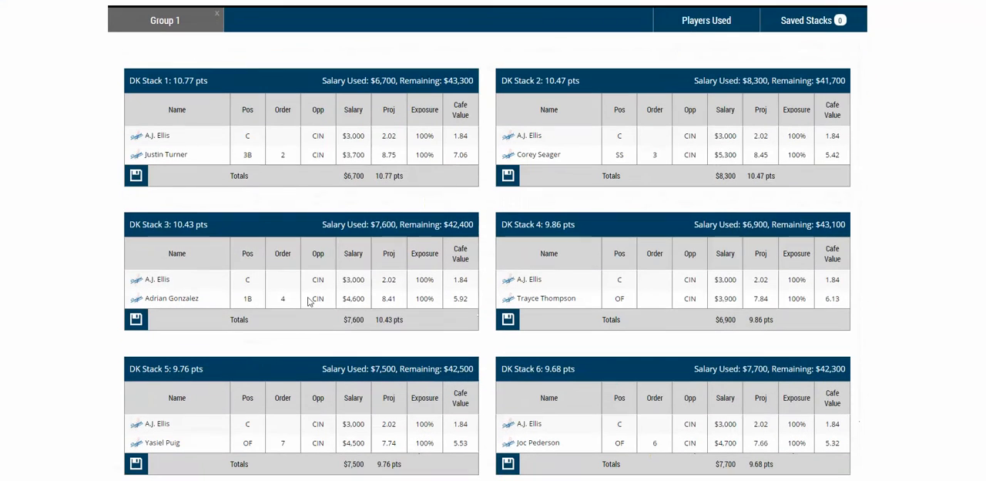
left_click(136, 175)
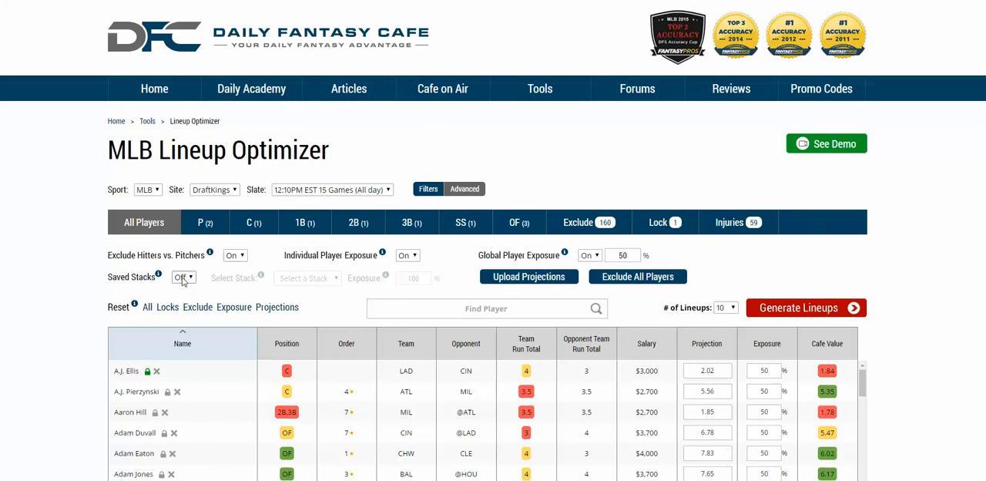
Step: Back in the Lineup Optimizer, turn on Saved Stacks and choose DK Stack 1 with 50% exposure
left_click(179, 279)
left_click(181, 290)
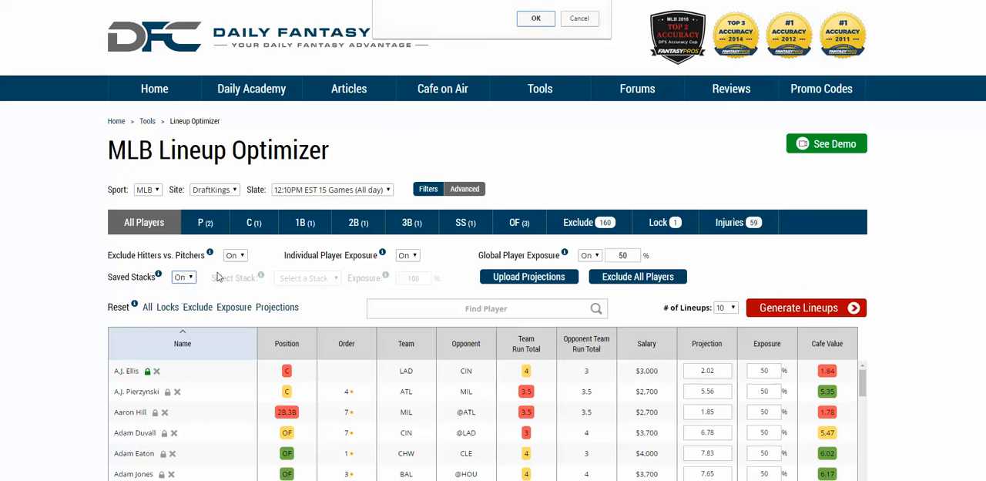
left_click(535, 20)
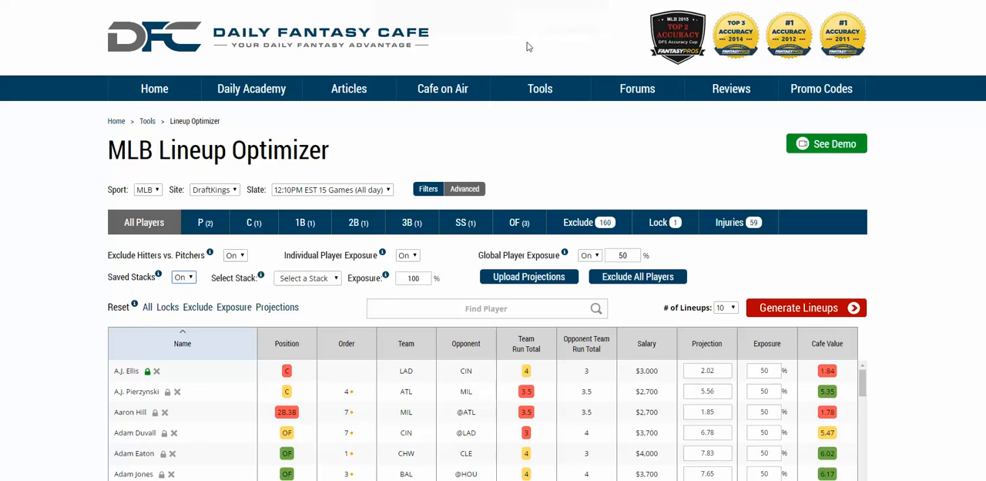
left_click(322, 280)
left_click(308, 278)
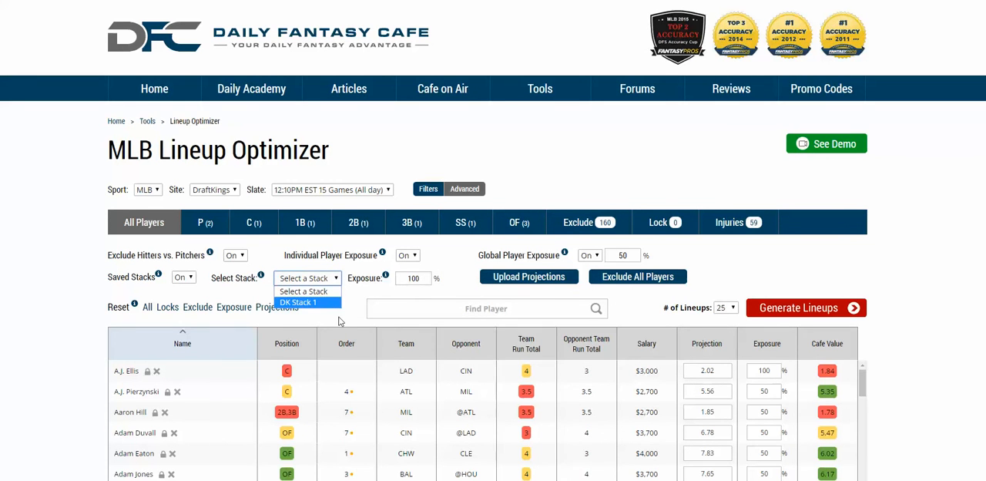
left_click(317, 304)
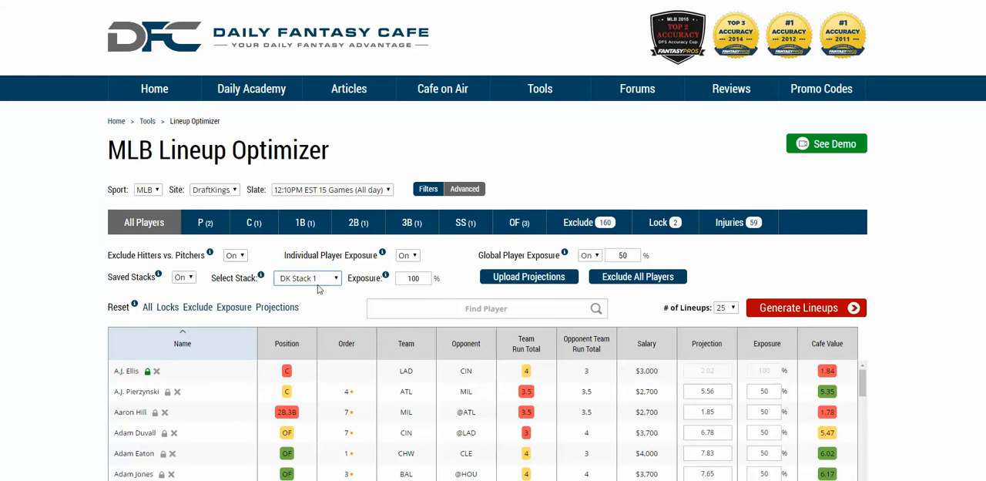
double_click(426, 280)
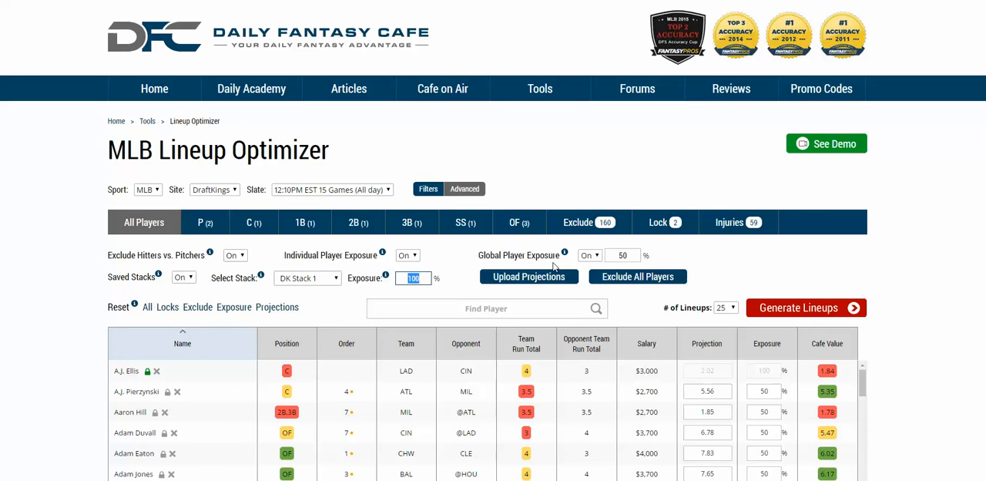
type("50")
left_click(764, 306)
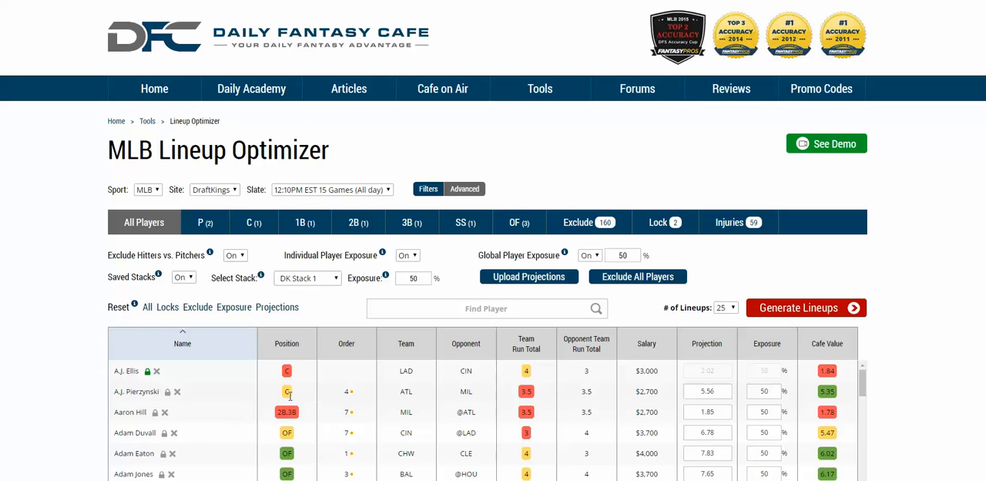
Step: Hide the advanced settings and reset all locks, exclusions, exposures and projections
left_click(469, 191)
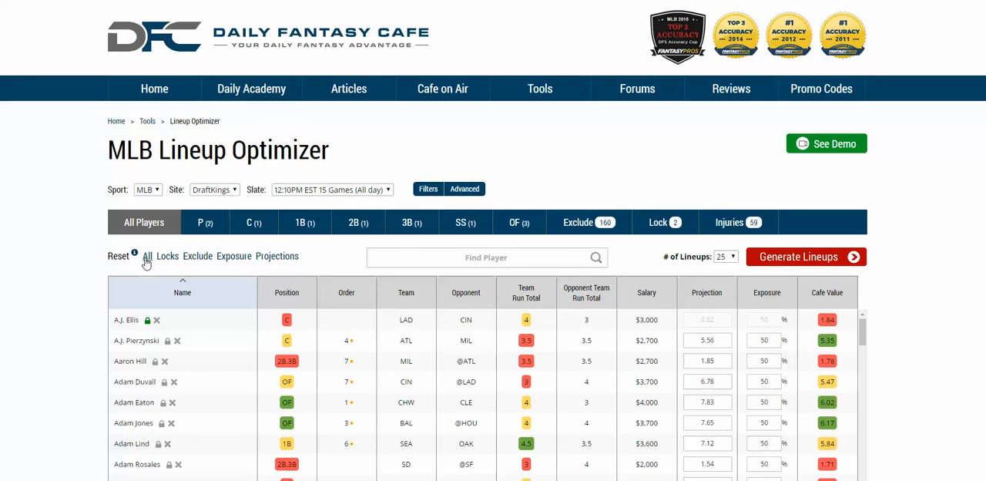
left_click(146, 260)
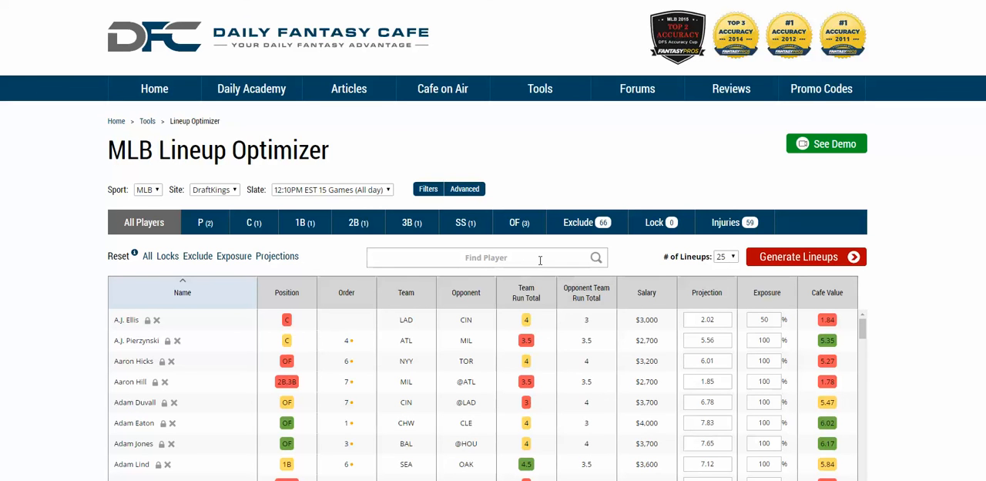
Step: Search the player list for "atl" and sort it by team
left_click(540, 258)
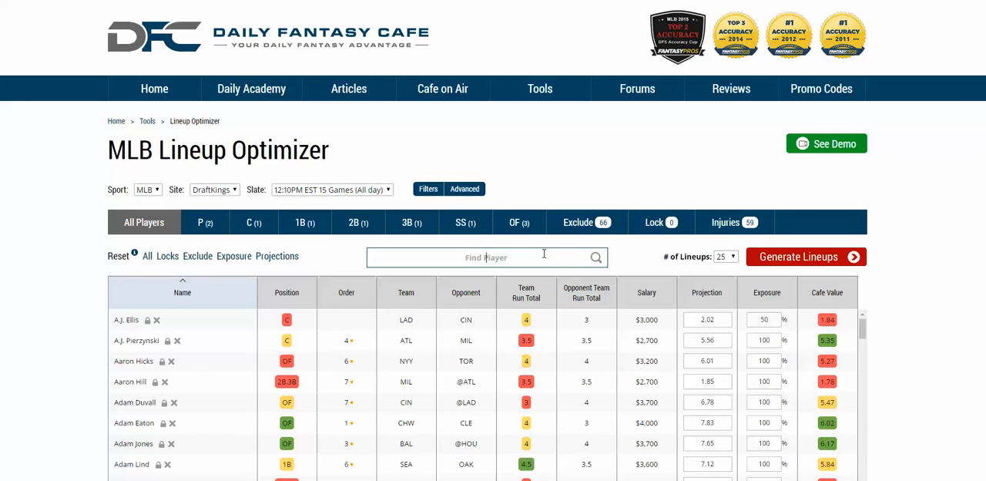
type("atl")
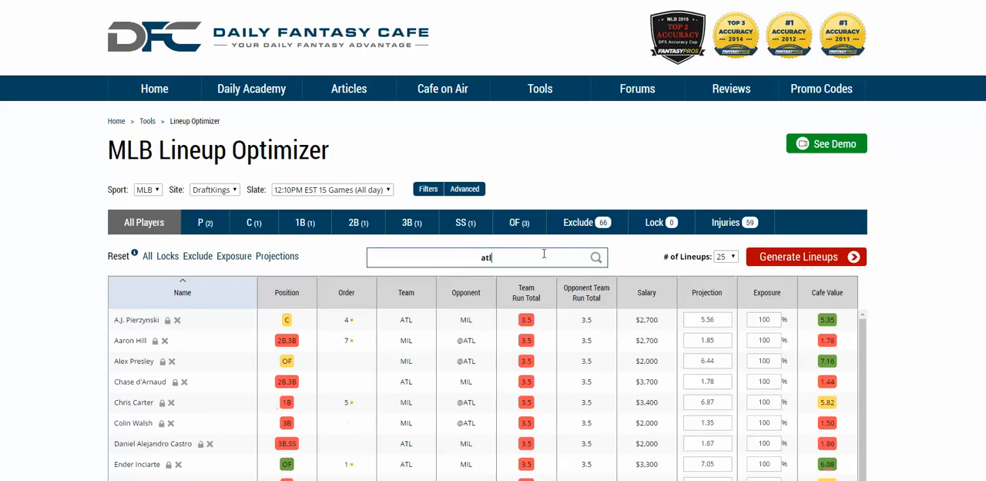
scroll(493, 247, "down", 2)
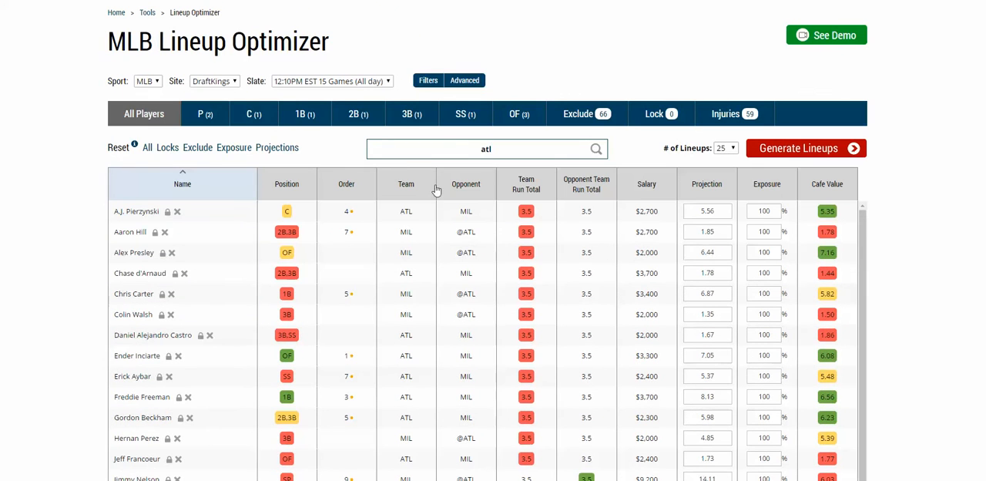
left_click(407, 187)
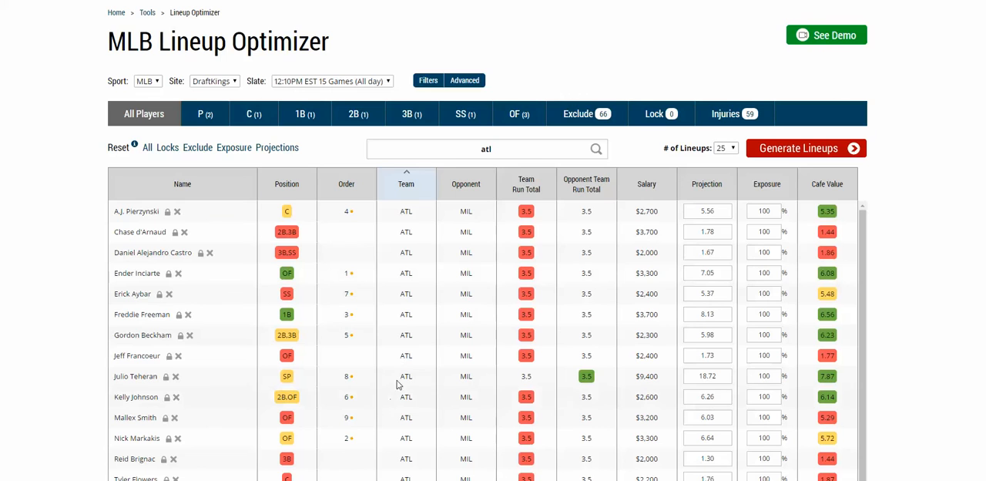
Step: Show the advanced settings again and clear the player search
scroll(430, 375, "up", 2)
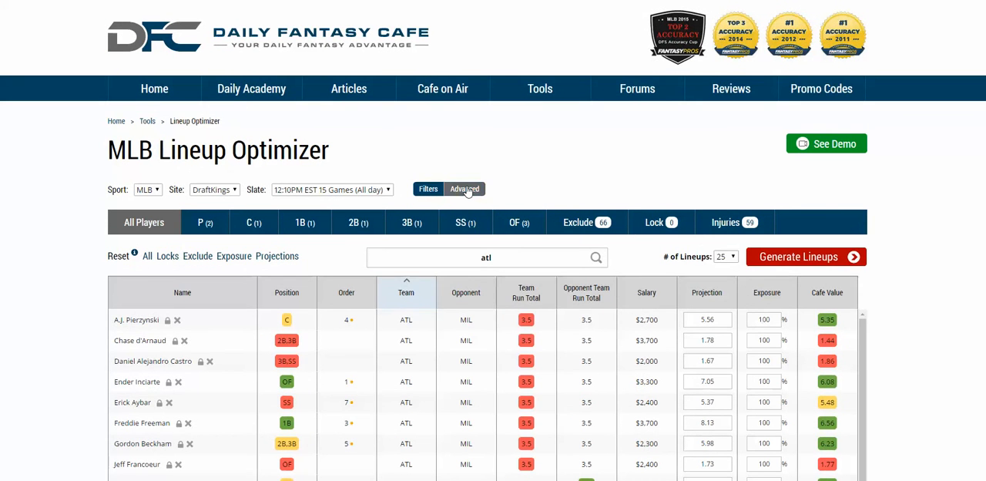
left_click(466, 190)
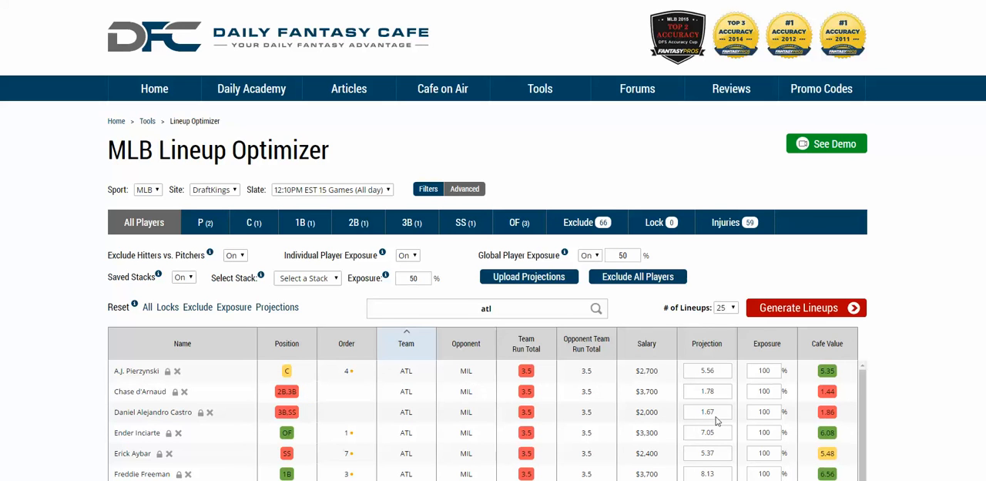
left_click_drag(503, 306, 475, 304)
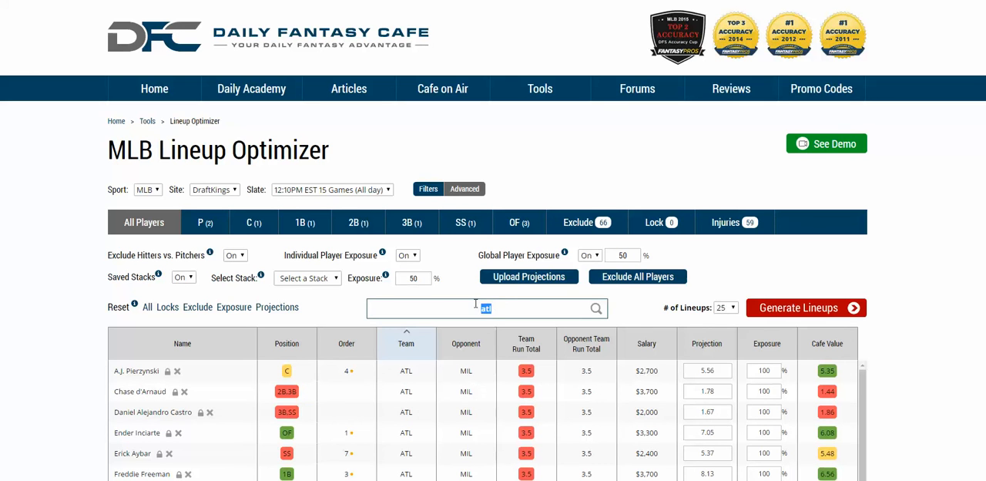
key("BackSpace")
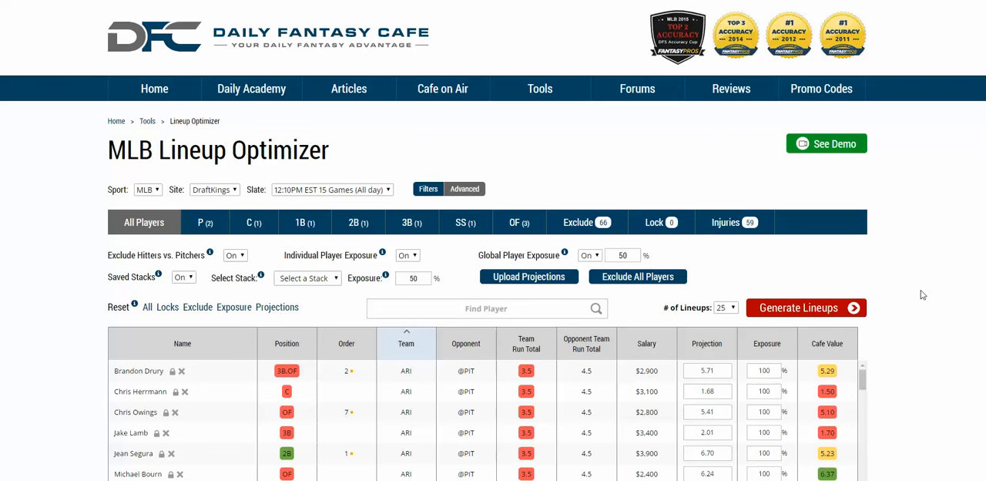
Step: Hide the advanced settings and generate 25 lineups from the full player list
scroll(923, 289, "down", 1)
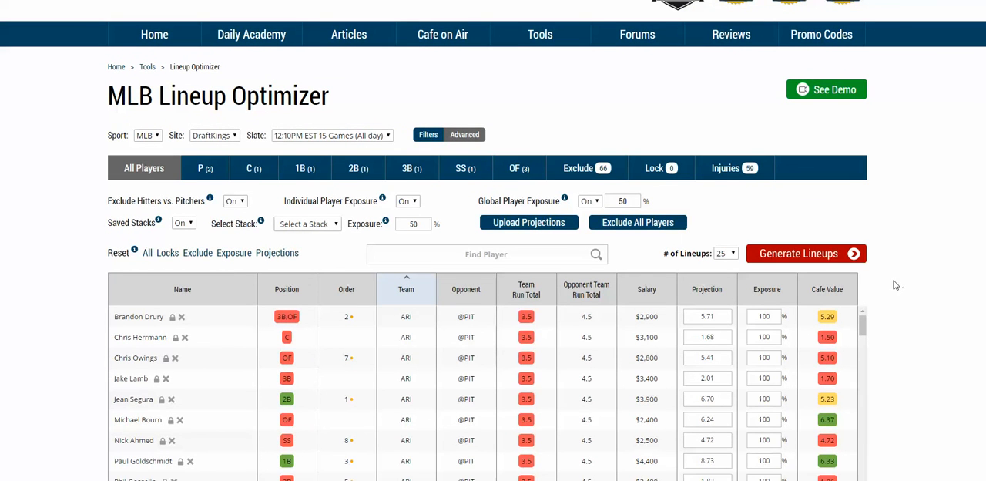
left_click(464, 139)
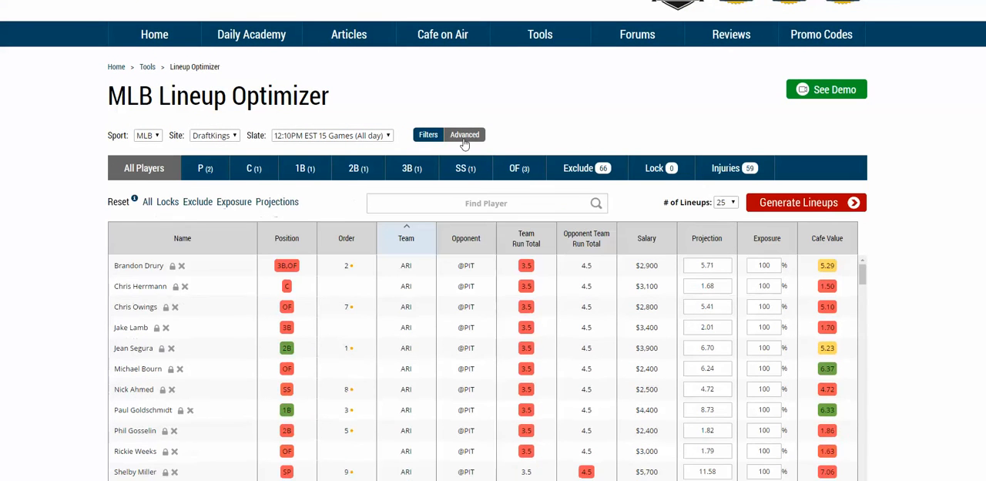
left_click(826, 202)
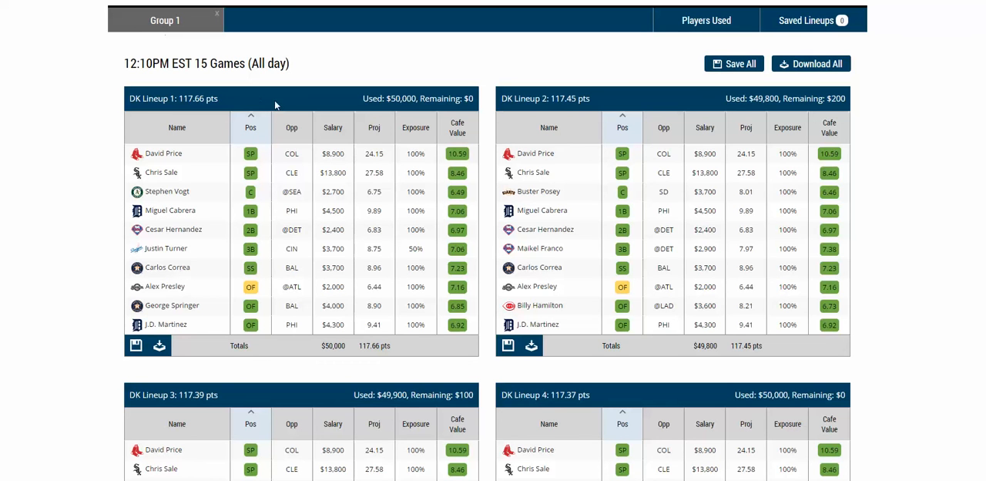
Step: Lock Gordon Beckham in the player list and try to generate the lineups again
scroll(349, 67, "up", 3)
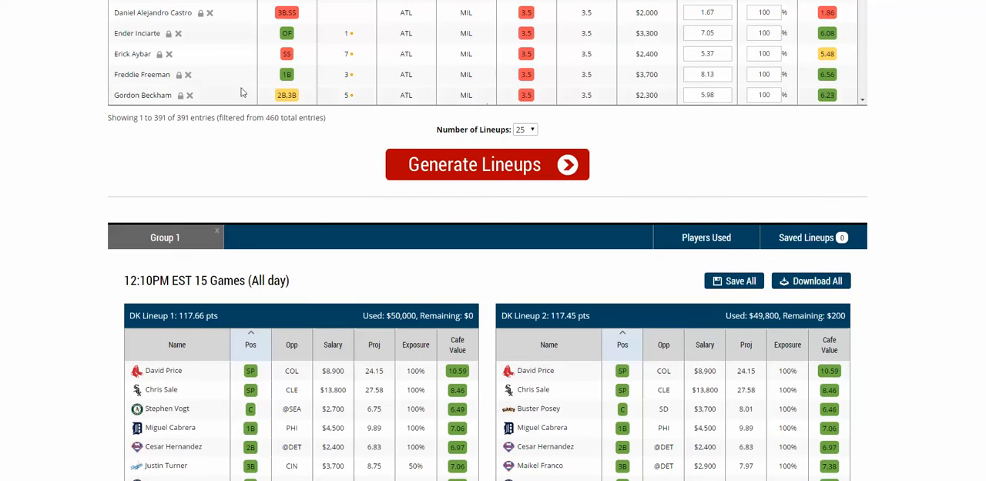
left_click(180, 95)
left_click(415, 167)
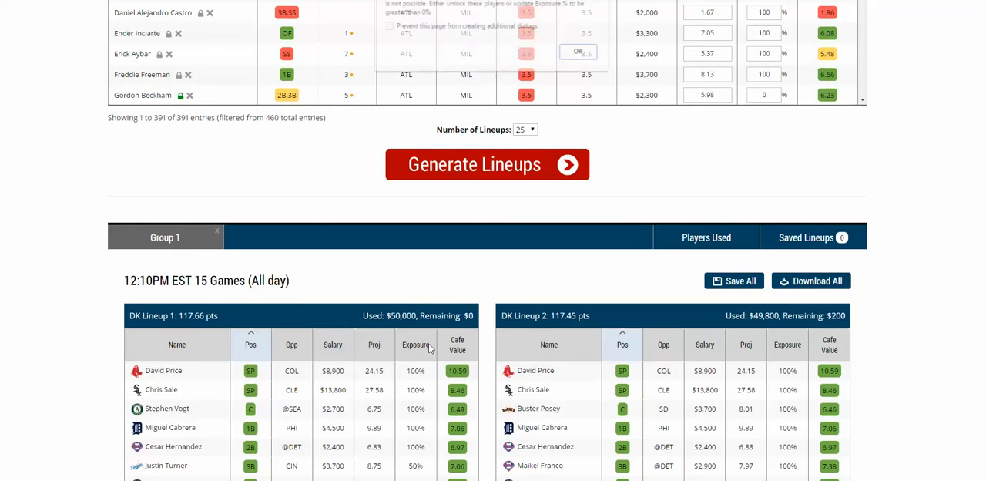
Step: Dismiss the warning and try to set the locked player Gordon Beckham's exposure to 50%
left_click(580, 52)
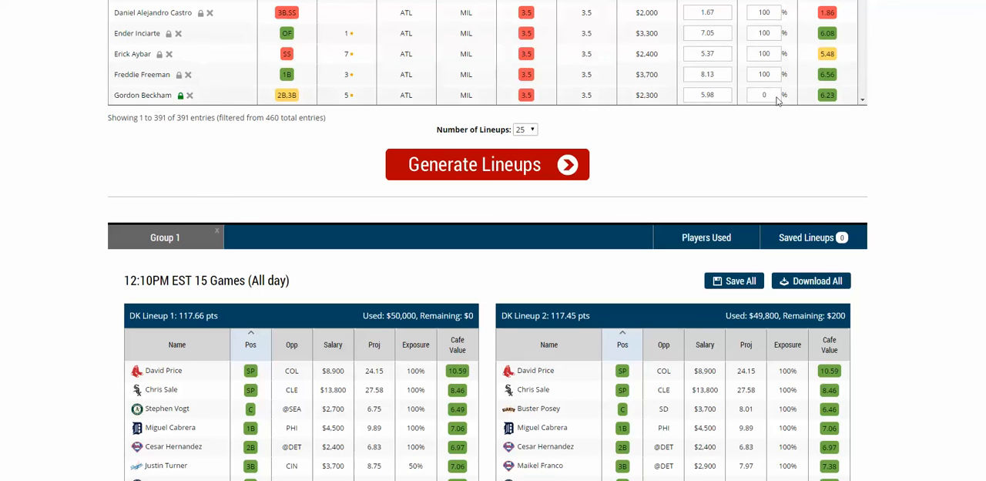
left_click(766, 95)
key("BackSpace")
type("50")
left_click(799, 81)
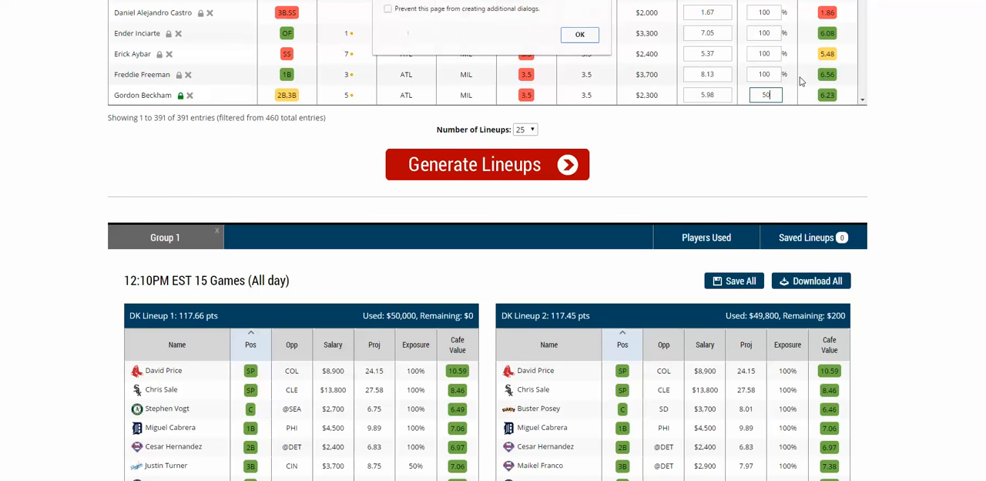
left_click(579, 36)
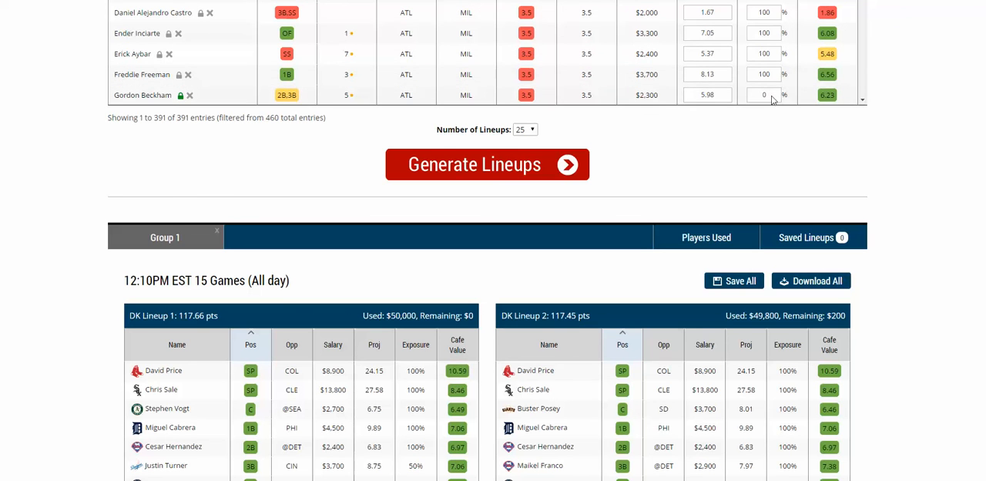
Step: Generate another group of 25 lineups with player exposures at 50%
left_click(432, 165)
scroll(400, 112, "up", 1)
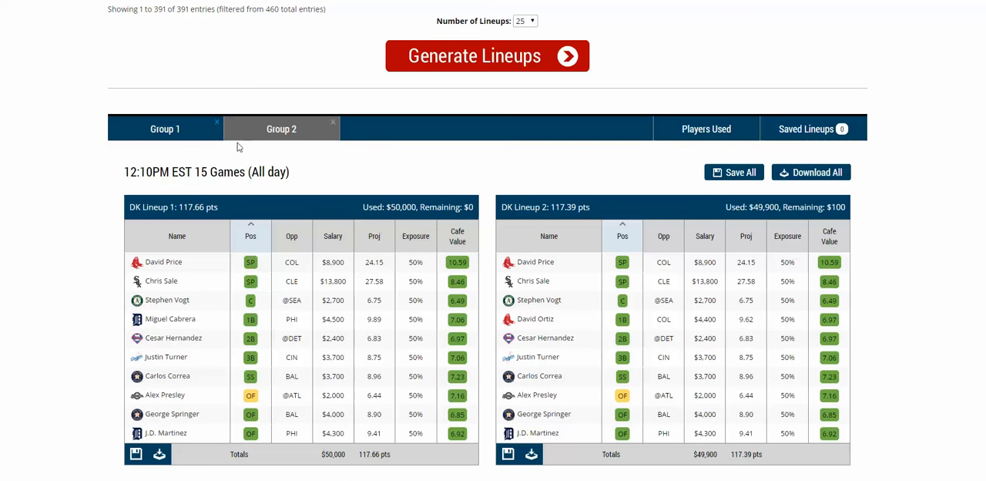
left_click_drag(147, 172, 271, 174)
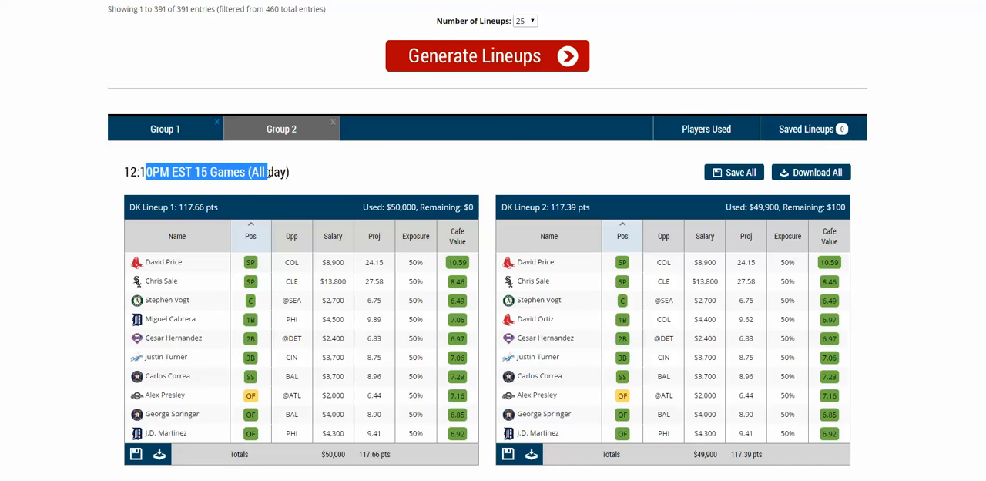
Step: Show the first lineup group and rename it as fave
left_click(202, 131)
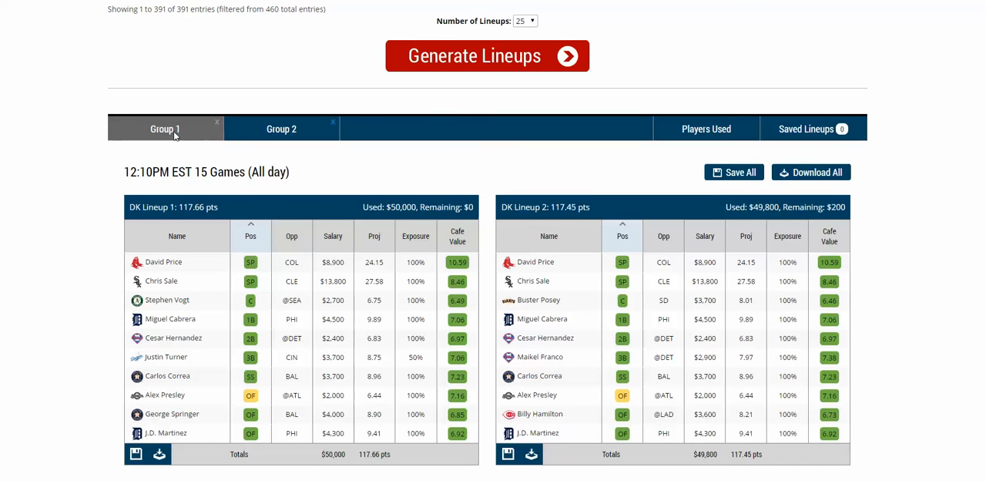
double_click(175, 131)
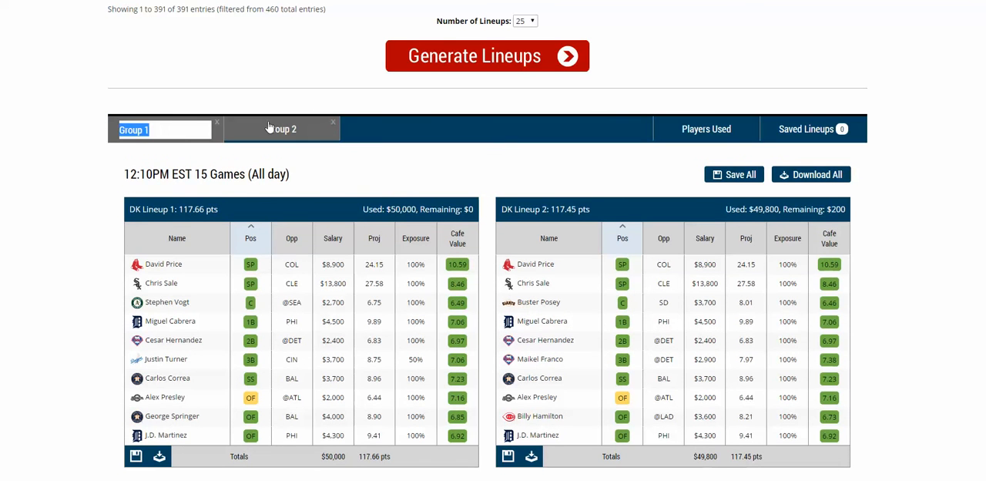
type("fave")
key("Return")
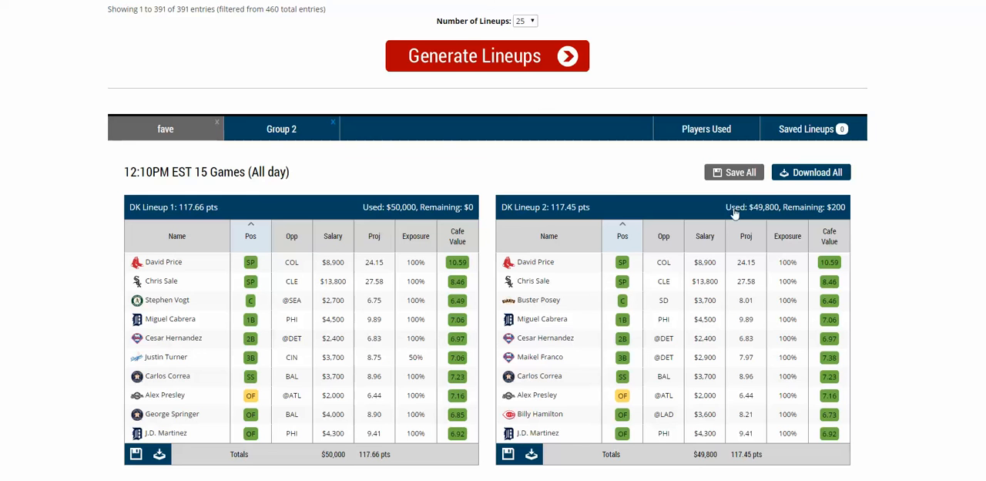
Step: Save all lineups of the fave group and look through the saved lineups
left_click(841, 128)
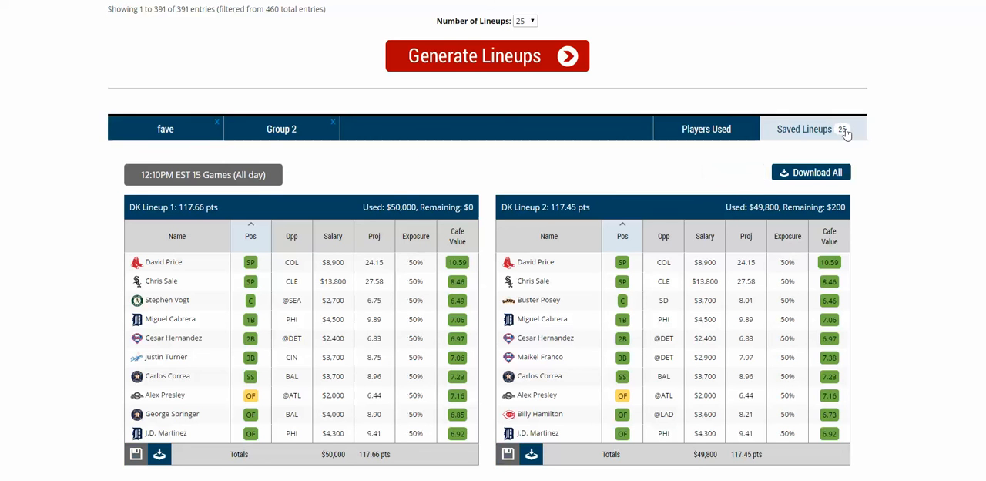
scroll(577, 376, "down", 5)
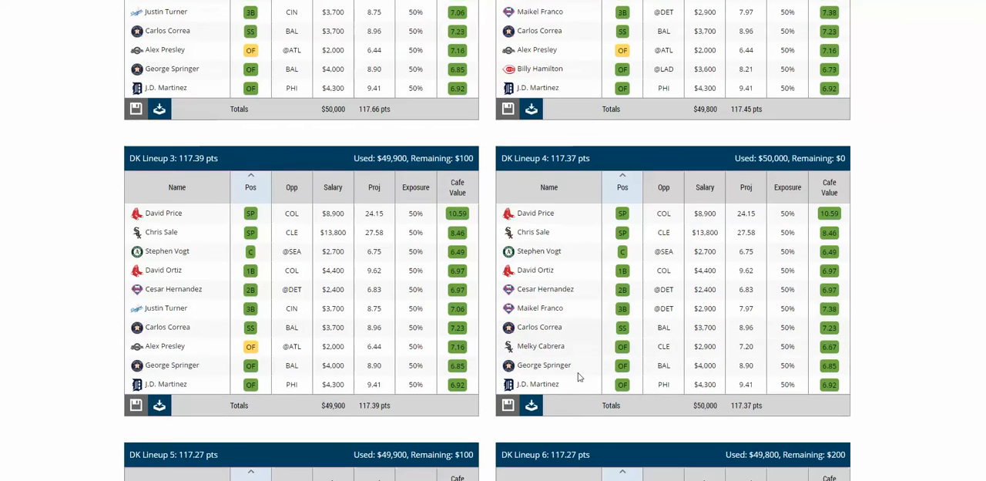
scroll(579, 376, "up", 10)
scroll(579, 376, "down", 8)
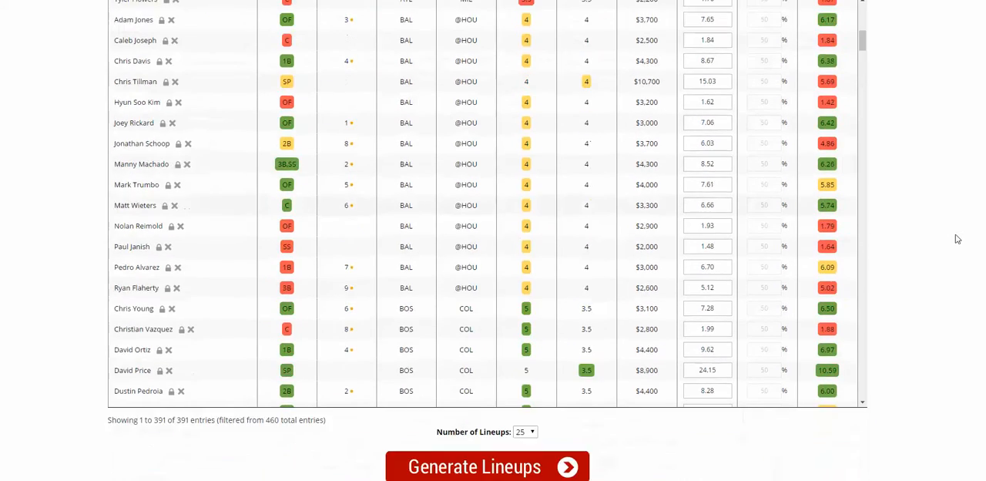
scroll(956, 236, "down", 3)
scroll(953, 244, "down", 2)
scroll(285, 185, "up", 1)
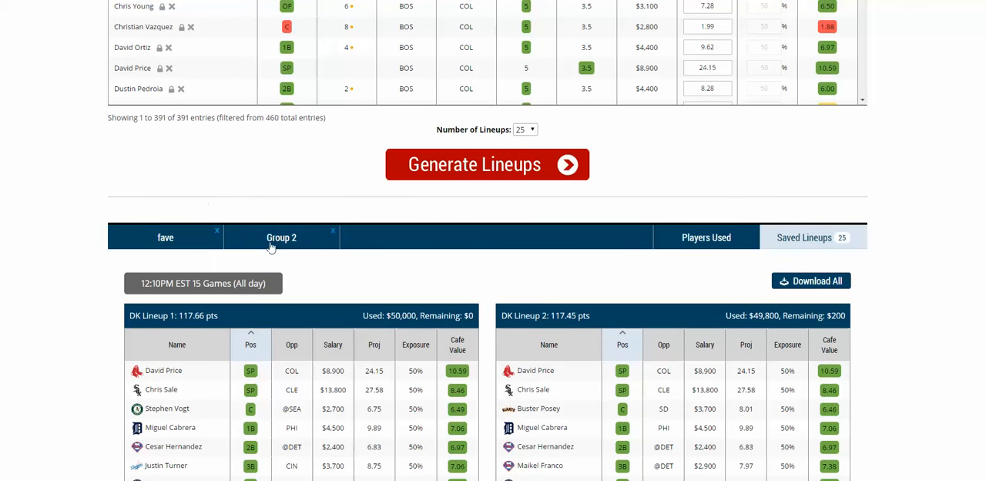
Step: Remove the Group 2 lineups and look at the options for downloading all lineups or a single one to CSV
left_click(334, 236)
scroll(228, 276, "down", 2)
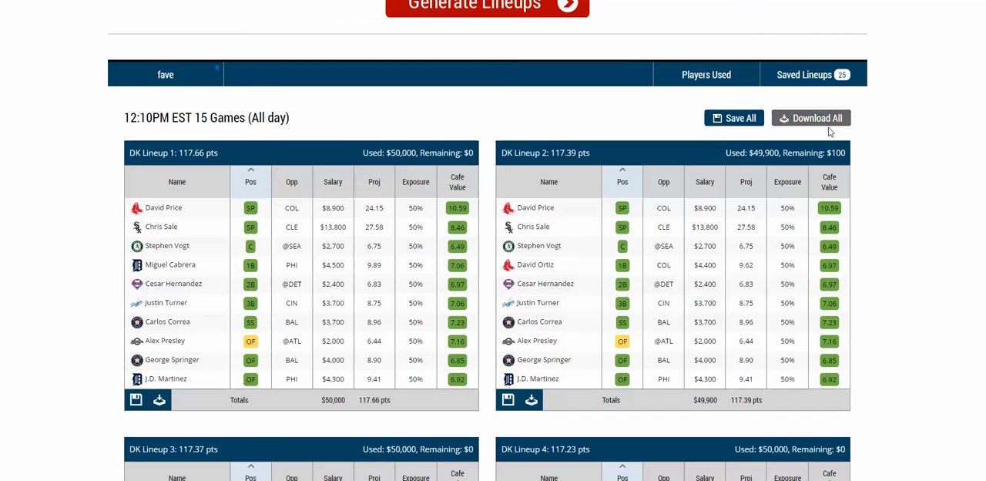
scroll(720, 184, "down", 1)
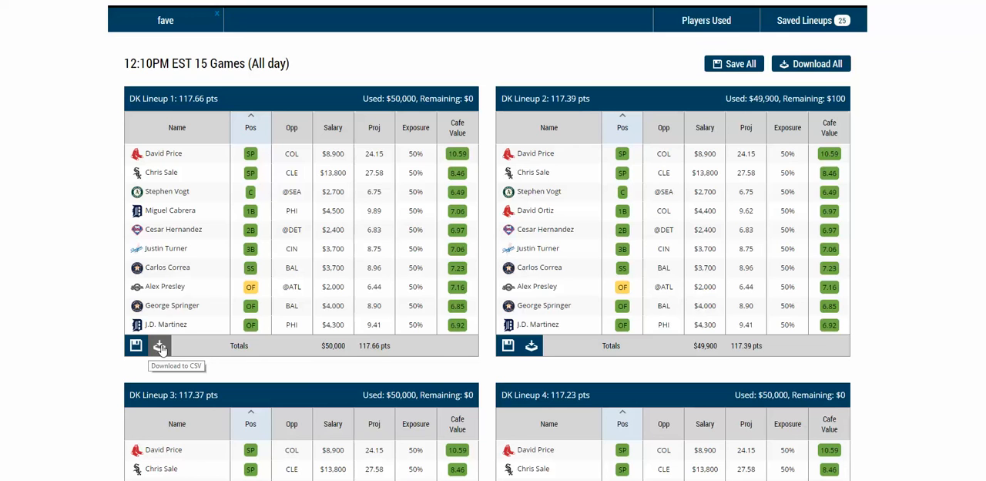
scroll(356, 335, "up", 3)
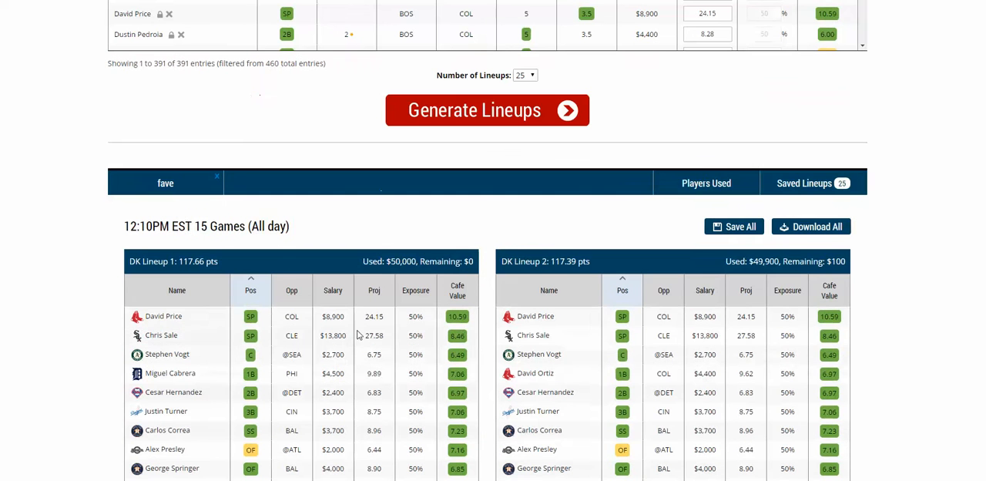
Step: Review the players used in the fave group with their exposures, salaries and projections
left_click(705, 184)
scroll(497, 284, "down", 2)
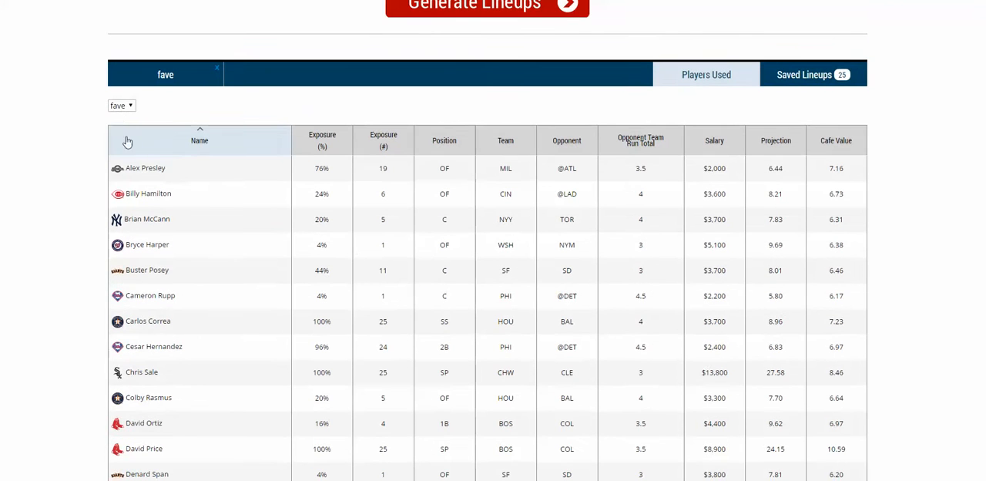
left_click(121, 106)
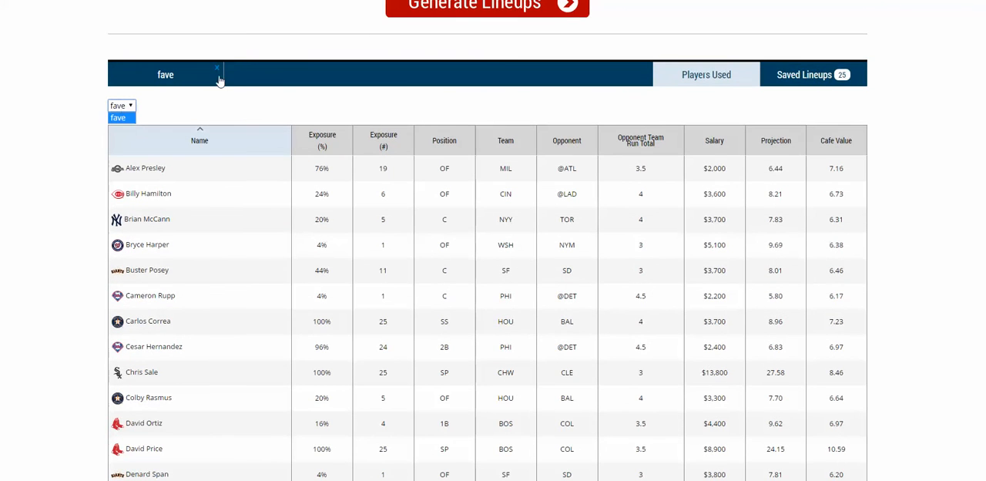
left_click(124, 117)
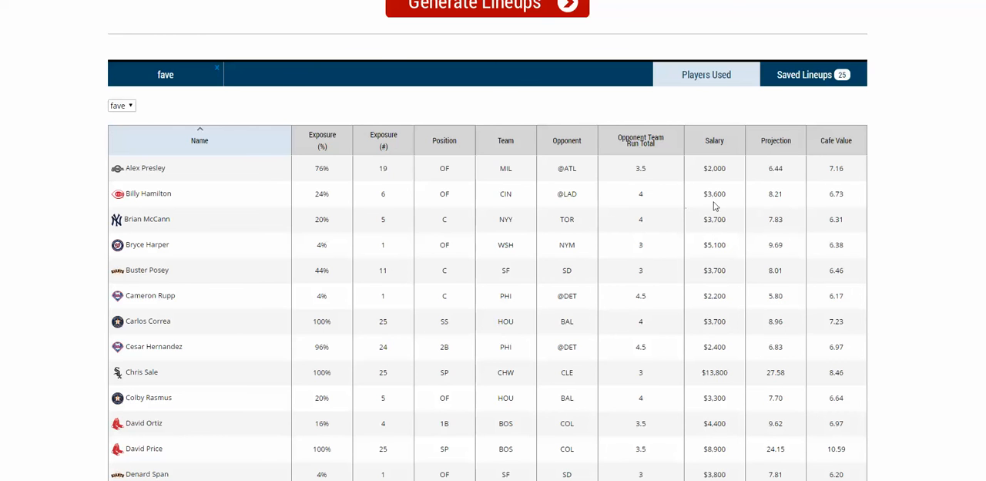
scroll(713, 320, "up", 5)
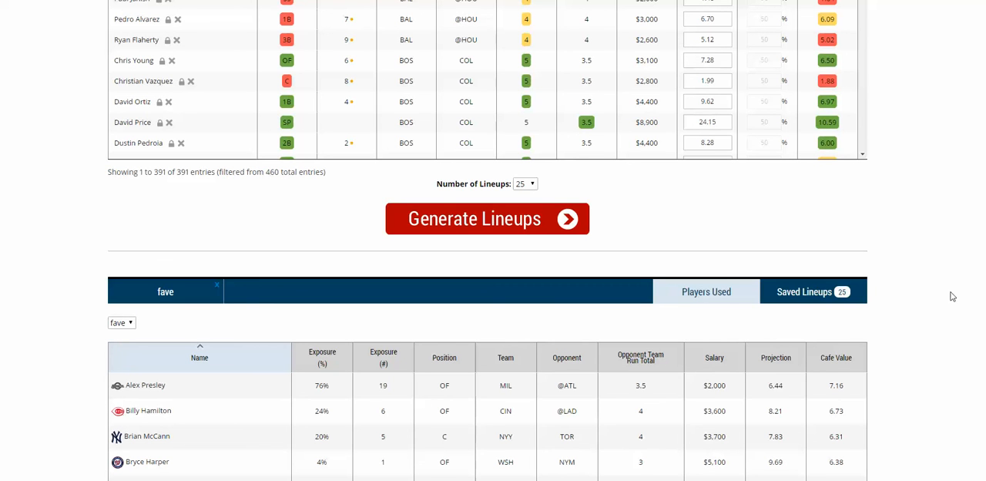
scroll(950, 289, "up", 10)
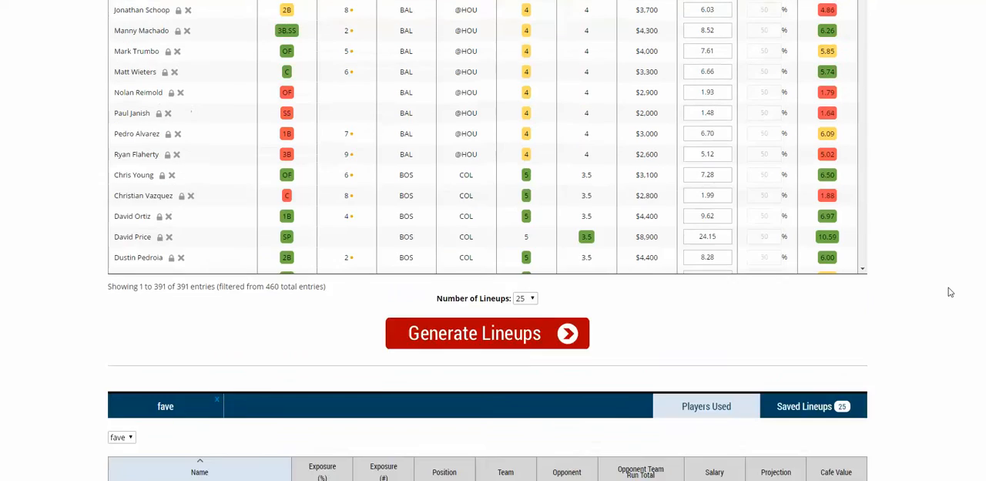